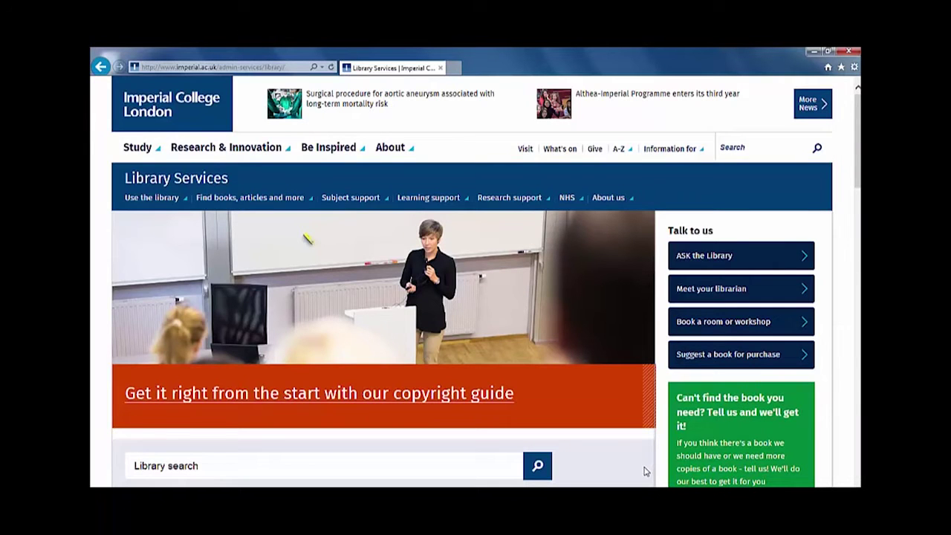
# Step: Open Library Search in a new tab from the Library Services 'Search and get it' section
pyautogui.scroll(-2, 371, 472)
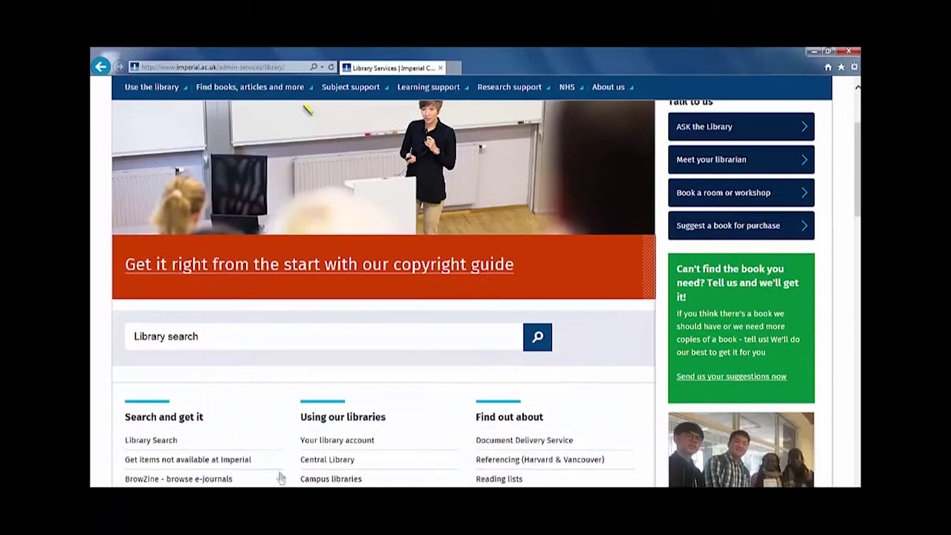
pyautogui.click(151, 441)
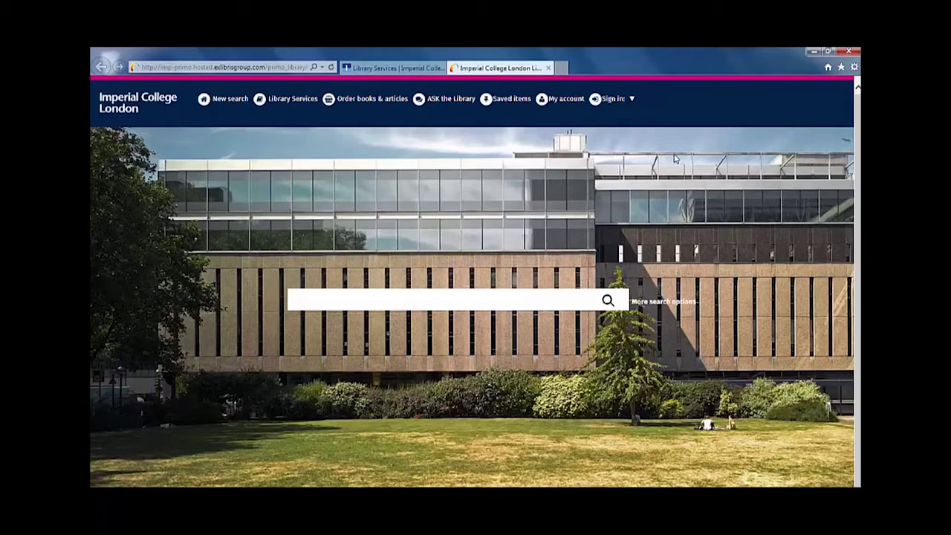
# Step: Sign in to Library Search and paste 'Negotiating Water Governance' into the search box
pyautogui.click(619, 99)
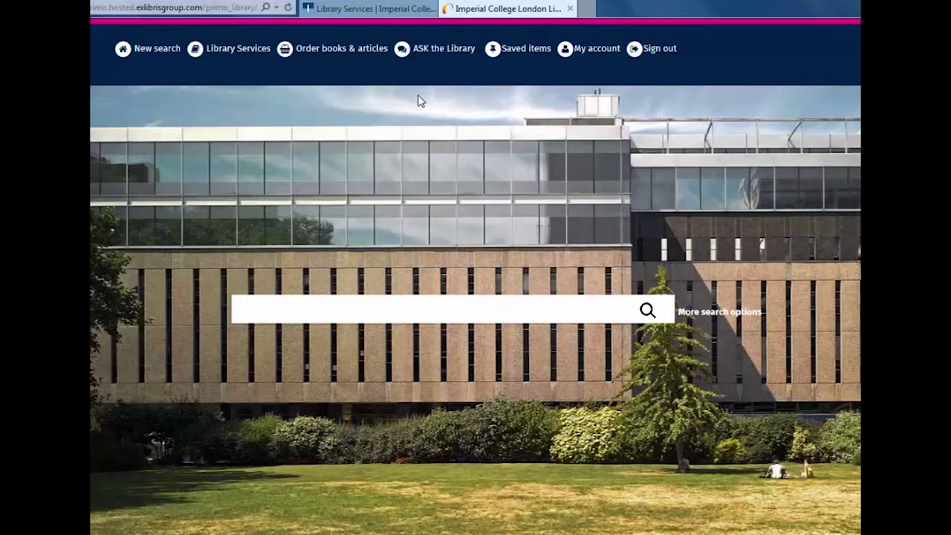
pyautogui.write('Negotiating Water Governance')
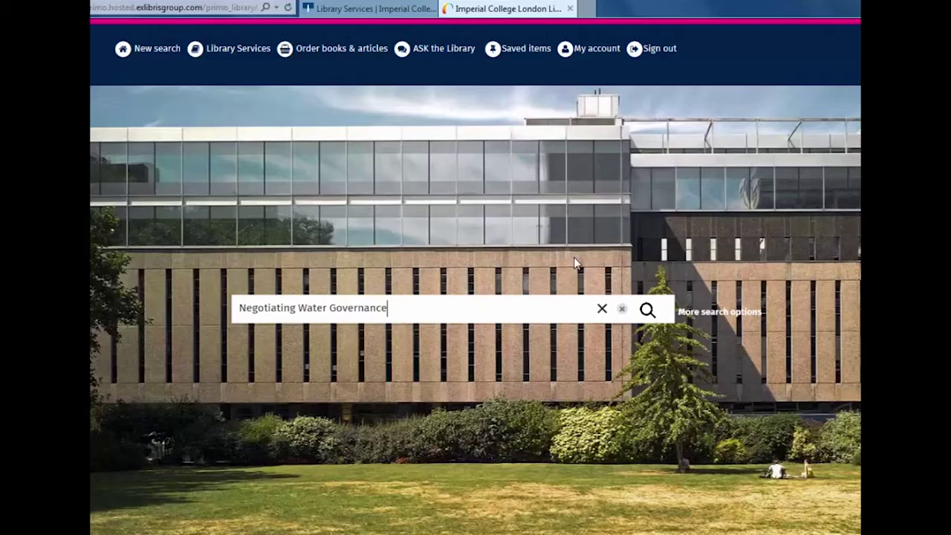
# Step: Run the 'Negotiating Water Governance' search, giving 45 results, and expand the format filters
pyautogui.click(647, 310)
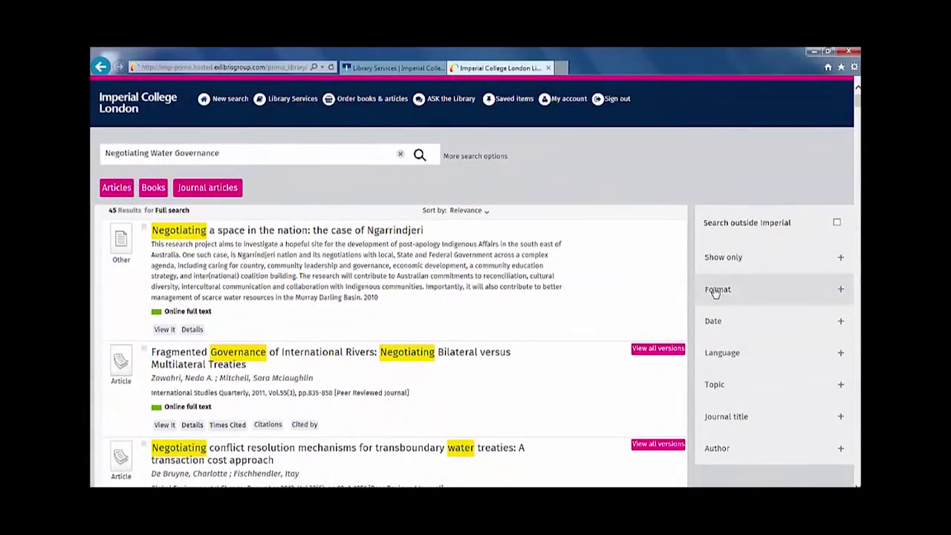
pyautogui.click(716, 290)
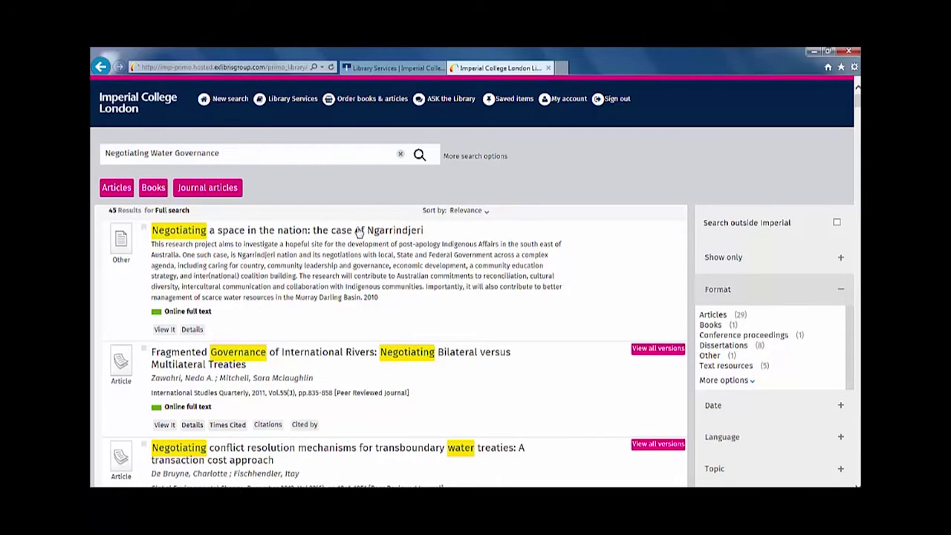
# Step: Limit the results to Books and include items held outside Imperial
pyautogui.click(151, 190)
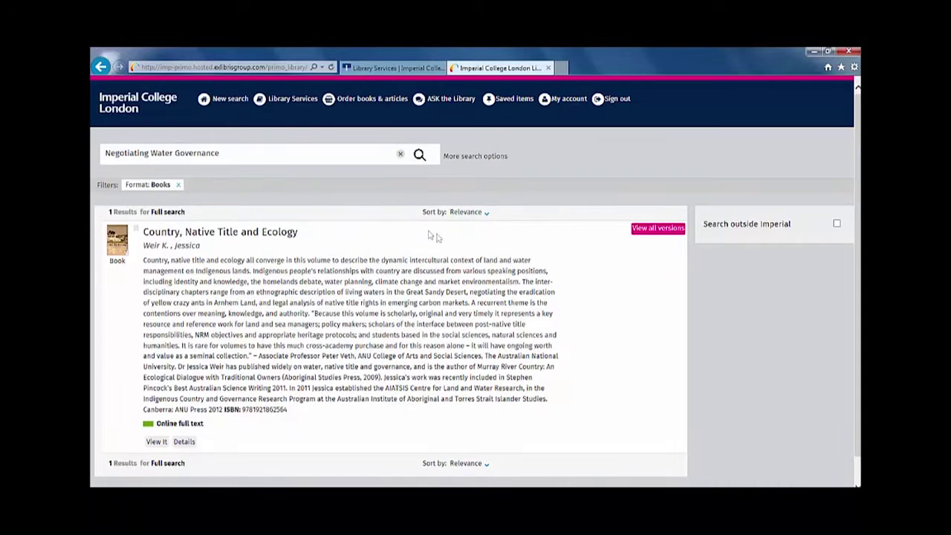
pyautogui.click(752, 231)
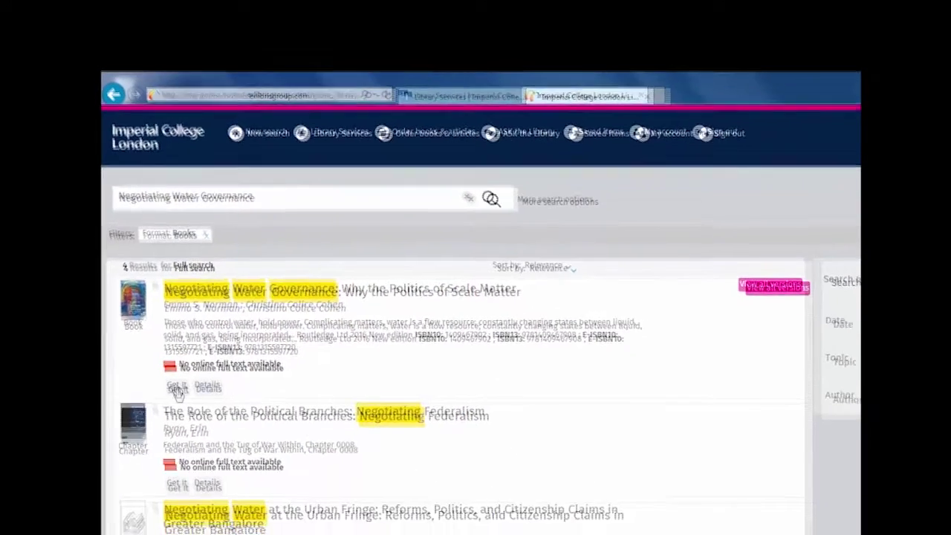
# Step: Bring up the first book's pre-filled request form and open the request panel in its own tab
pyautogui.click(199, 455)
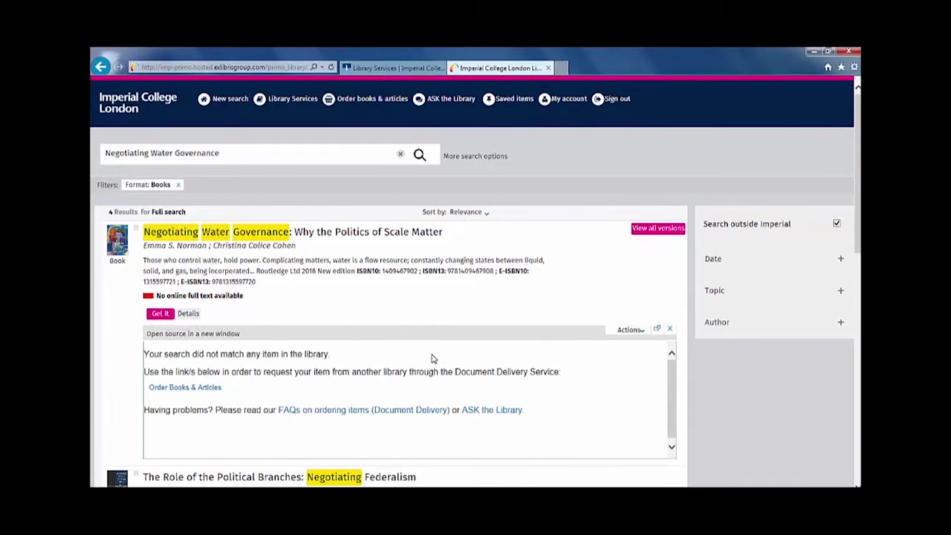
pyautogui.click(215, 389)
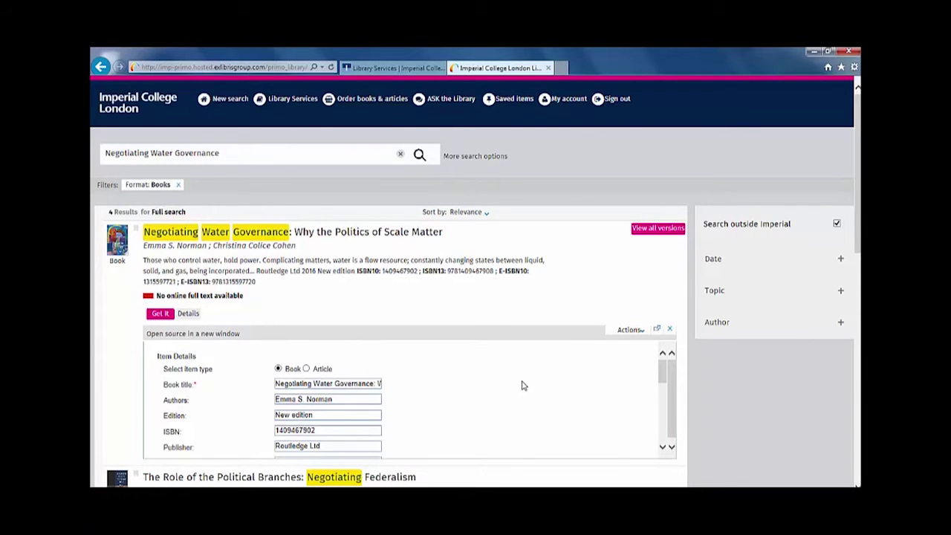
pyautogui.click(227, 334)
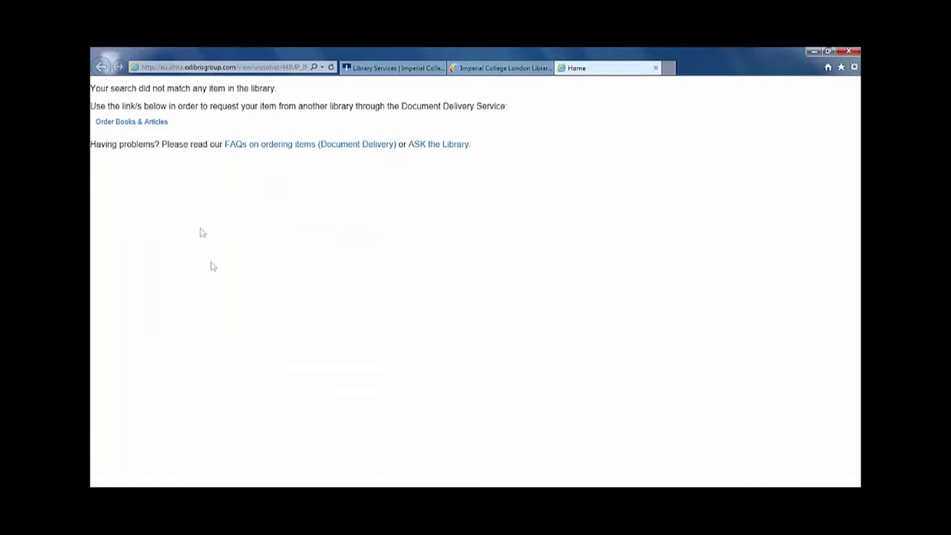
# Step: Order the book for physical delivery to St Mary's Fleming Library, accepting the copyright statement
pyautogui.click(154, 123)
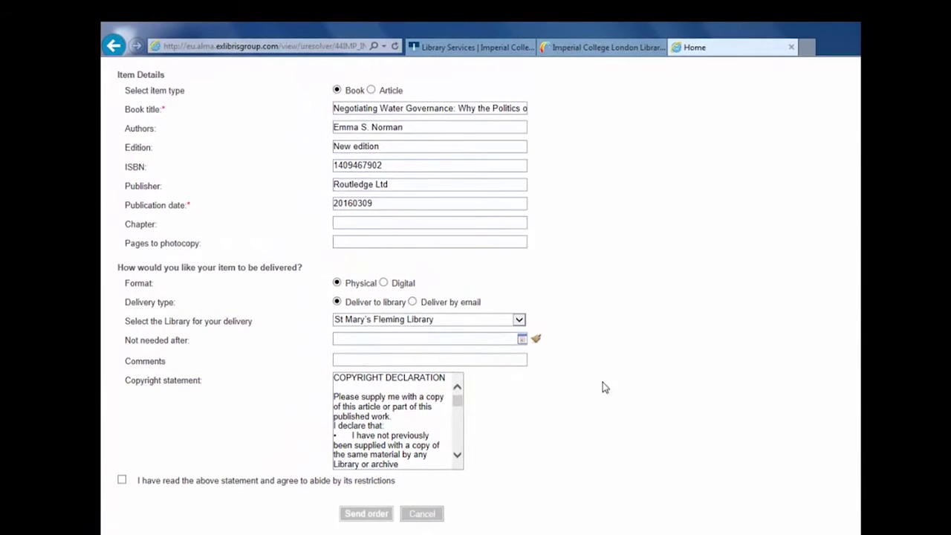
pyautogui.click(521, 321)
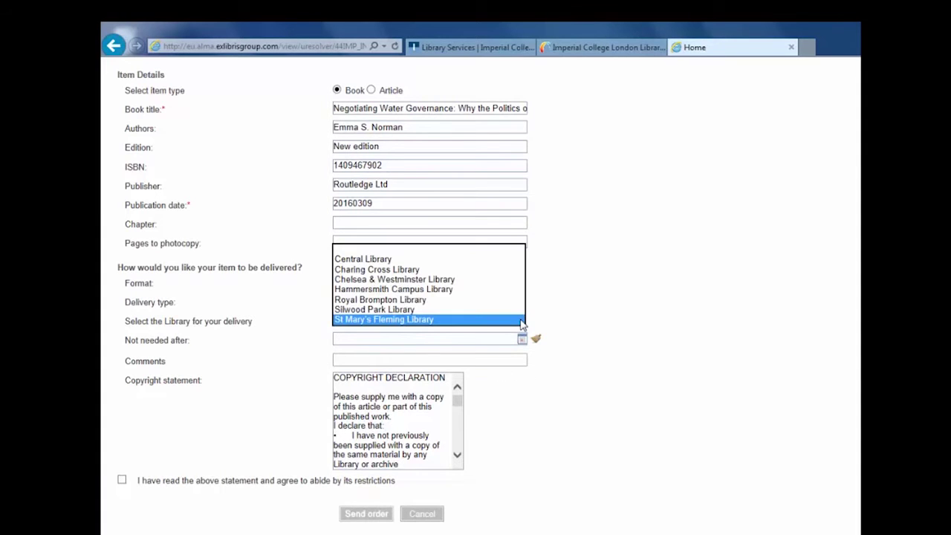
pyautogui.click(609, 333)
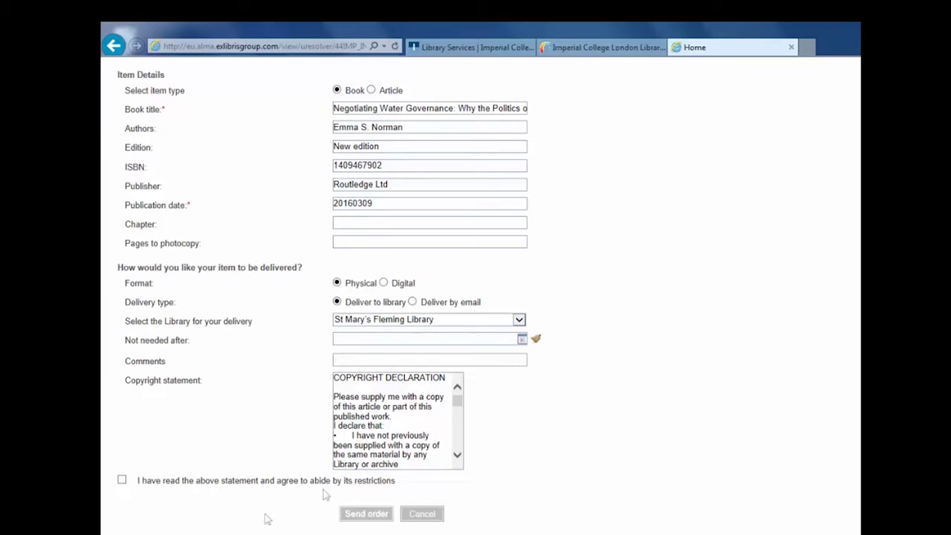
pyautogui.click(122, 480)
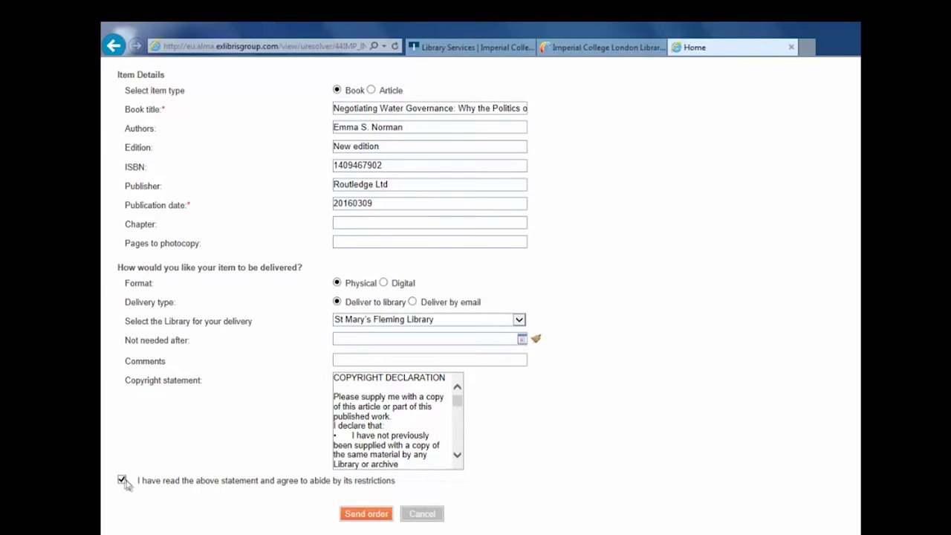
pyautogui.click(362, 518)
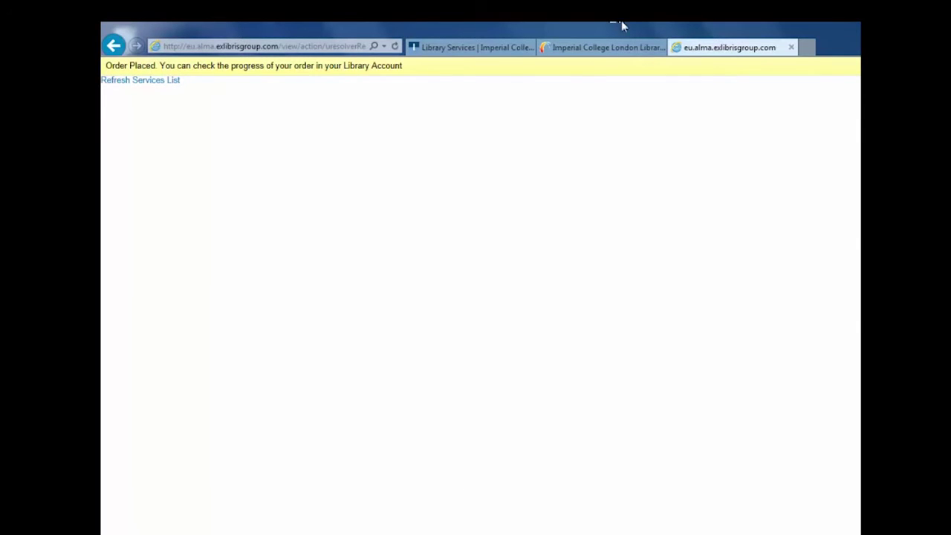
# Step: Check My account Requests, which lists the book as an ILL request
pyautogui.click(632, 47)
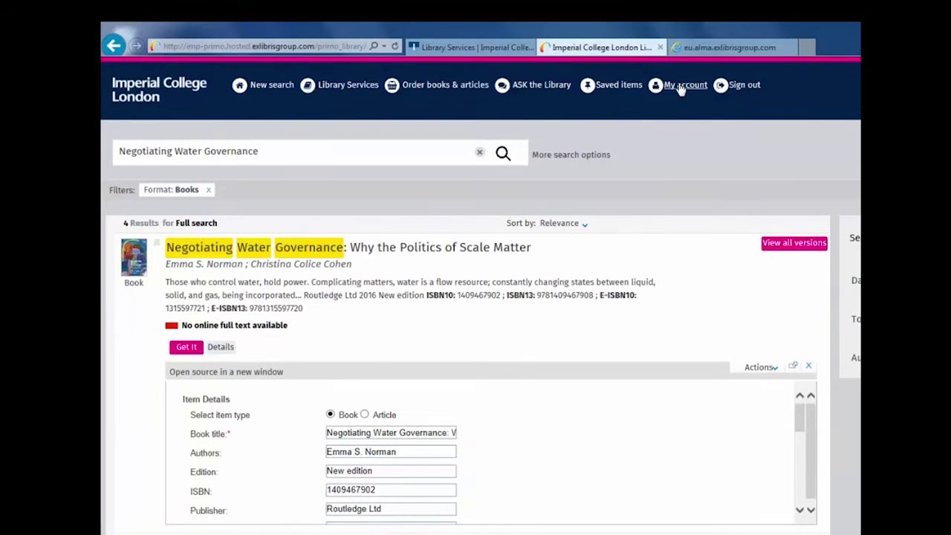
pyautogui.click(680, 87)
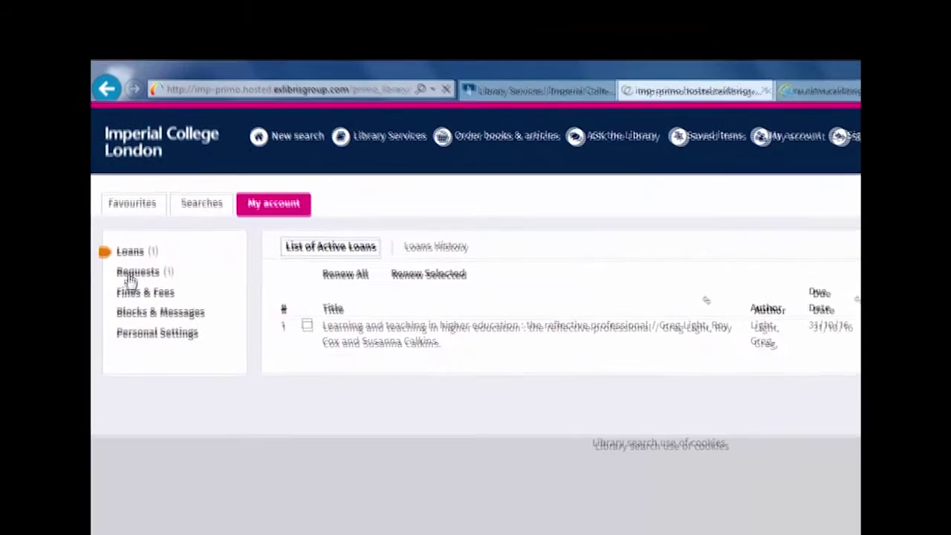
pyautogui.click(134, 275)
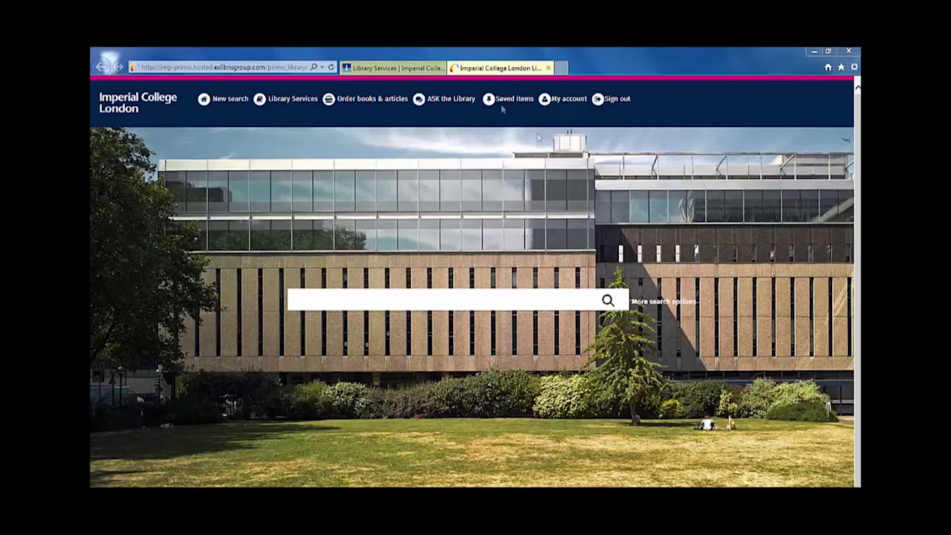
# Step: Run a Book-form availability check from Order books & articles, finding no library match
pyautogui.click(375, 98)
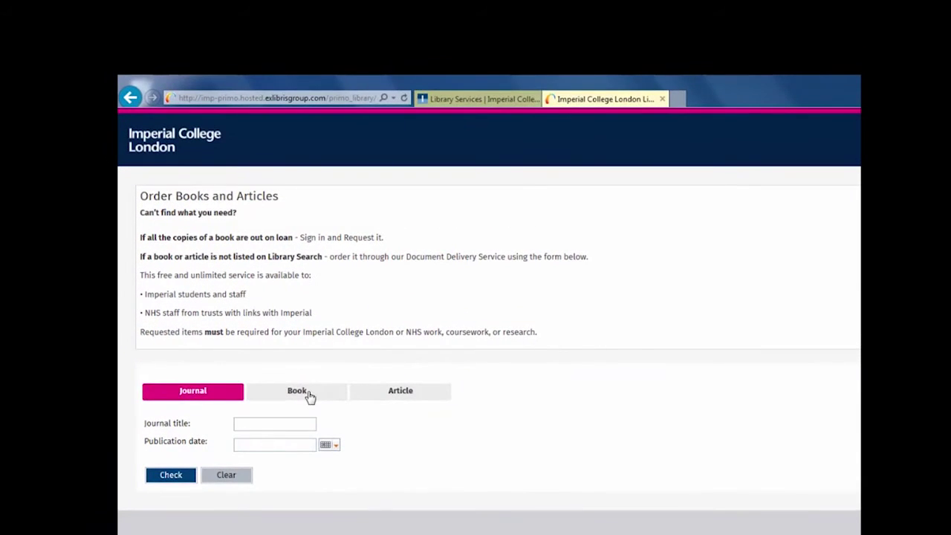
pyautogui.click(305, 394)
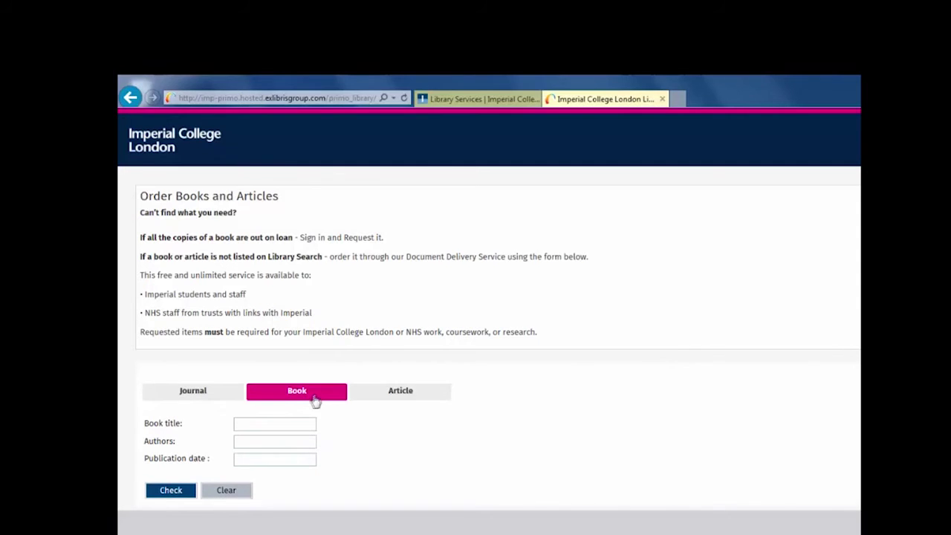
pyautogui.click(168, 494)
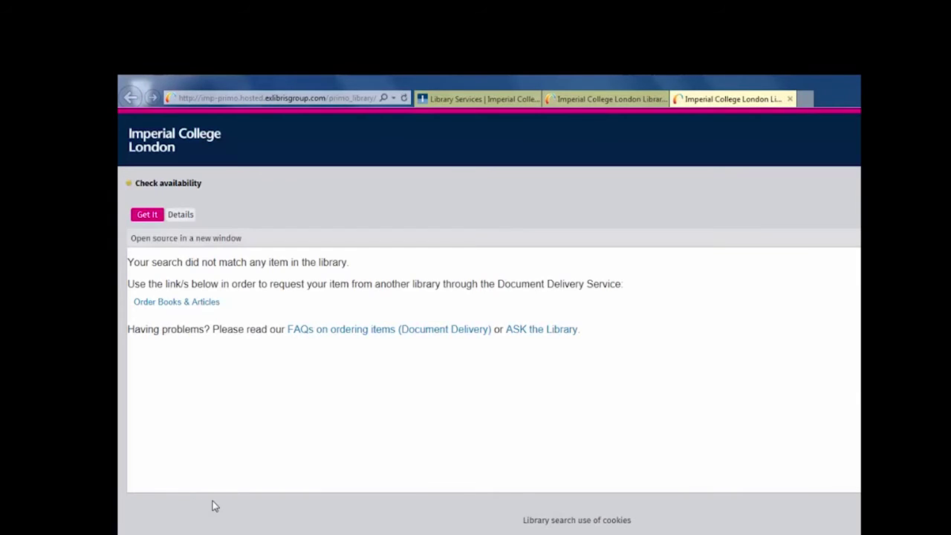
# Step: Fill the delivery form with title Negotiating Water Governance, its authors and publication date 2015
pyautogui.click(179, 304)
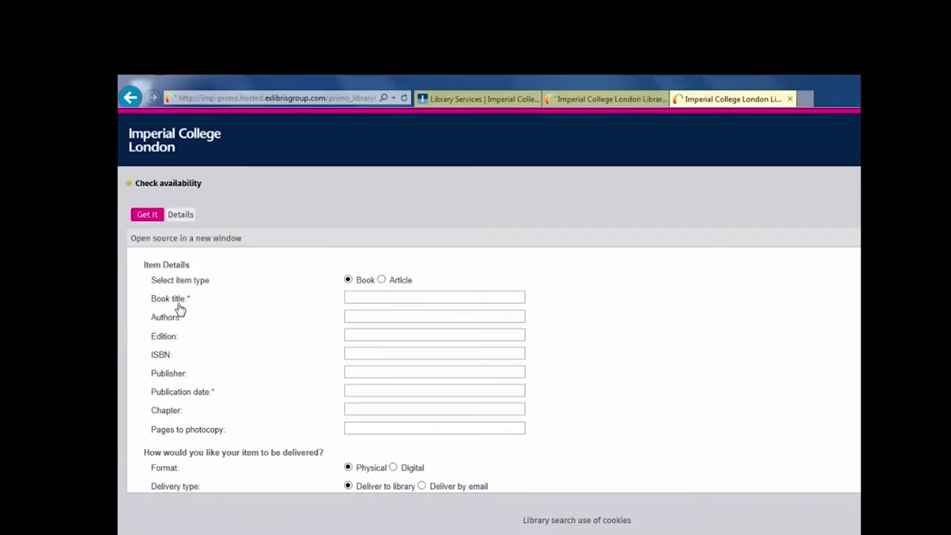
pyautogui.click(417, 297)
pyautogui.write('Negotiating Water Governance')
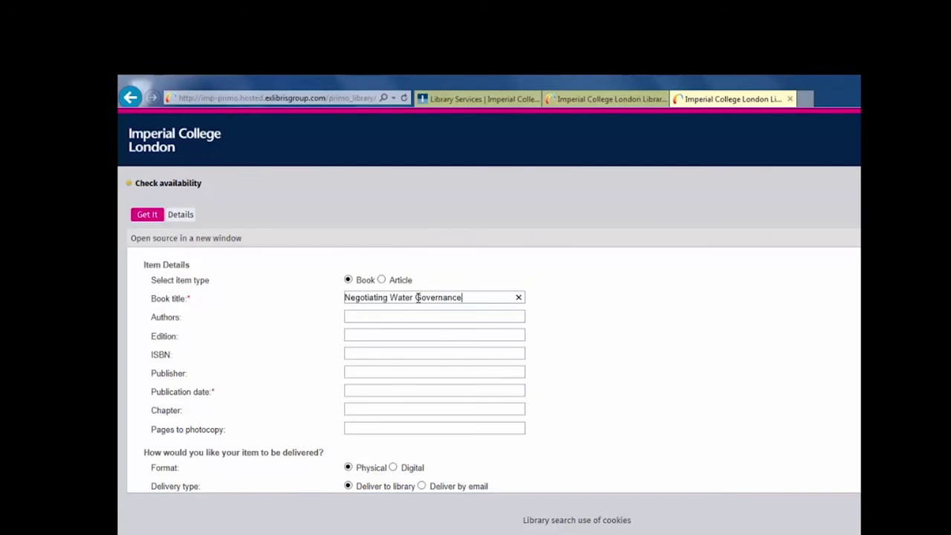
pyautogui.click(409, 316)
pyautogui.write('Emma S. Norman and Christina Cook')
pyautogui.click(393, 390)
pyautogui.write('20')
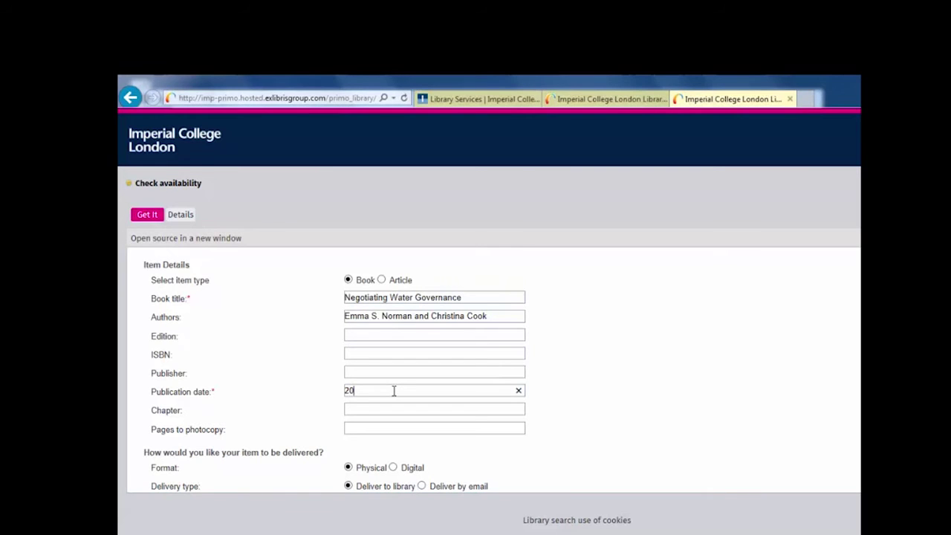
pyautogui.write('15')
# Step: Choose St Mary's Fleming Library for pickup, accept the copyright declaration and send the order
pyautogui.scroll(-1, 556, 454)
pyautogui.scroll(-2, 537, 409)
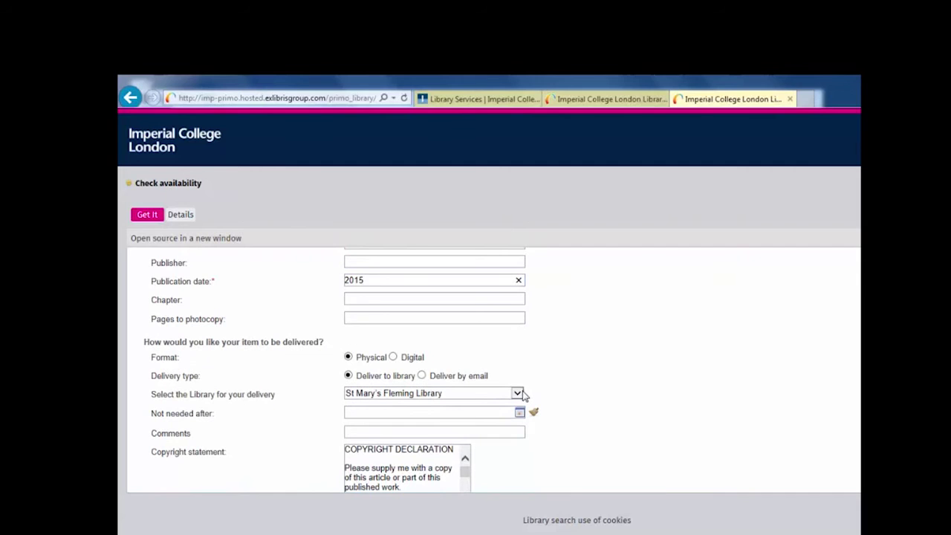
pyautogui.click(518, 394)
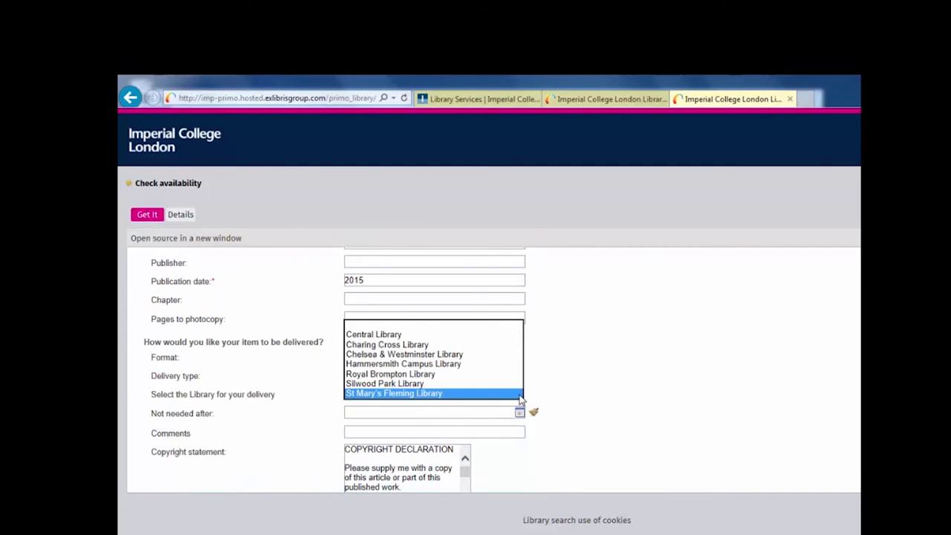
pyautogui.click(521, 397)
pyautogui.scroll(-3, 629, 417)
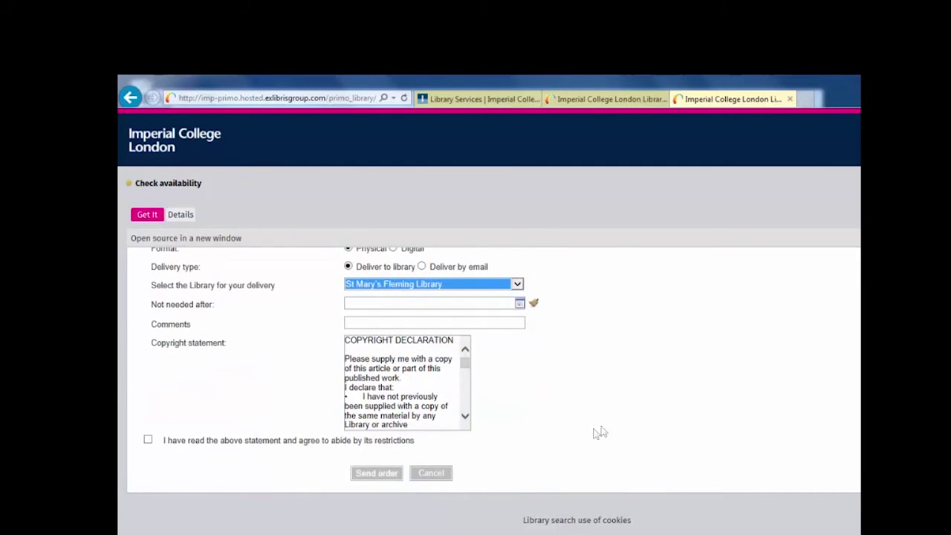
pyautogui.click(149, 441)
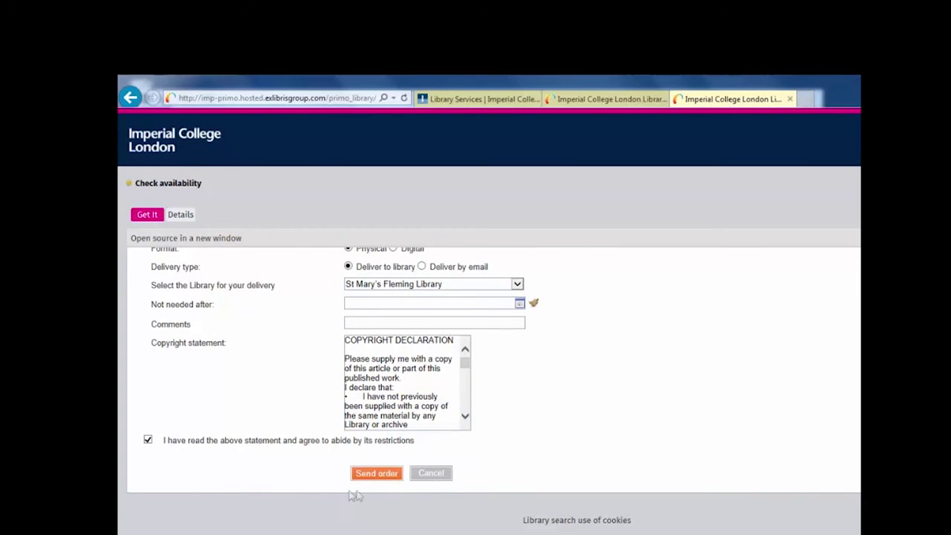
pyautogui.click(379, 475)
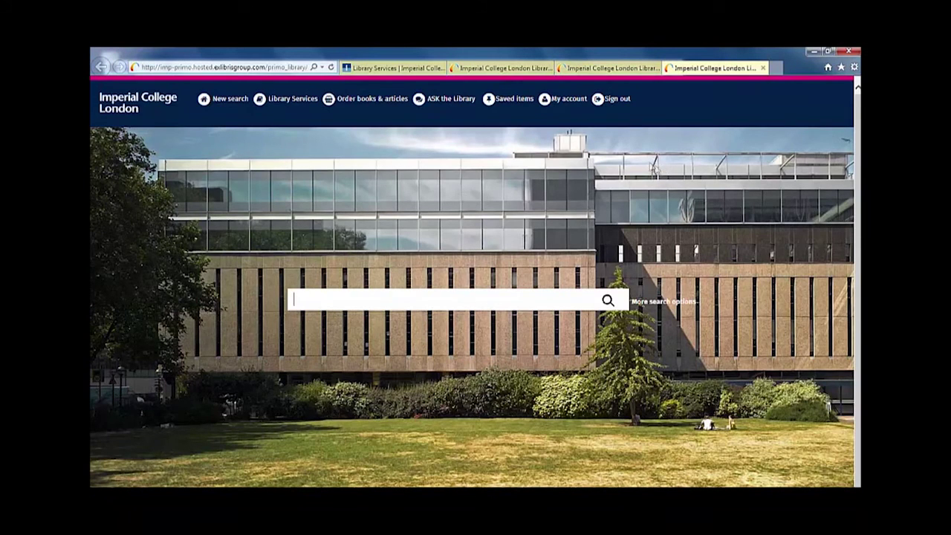
# Step: View My account Requests, showing both Negotiating Water Governance ILL requests for St Mary's Fleming Library
pyautogui.click(570, 100)
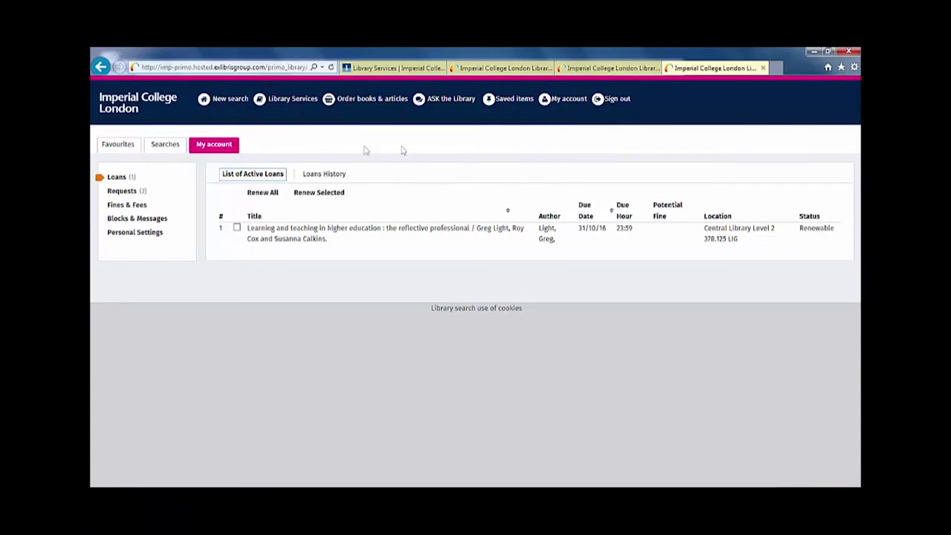
pyautogui.click(131, 191)
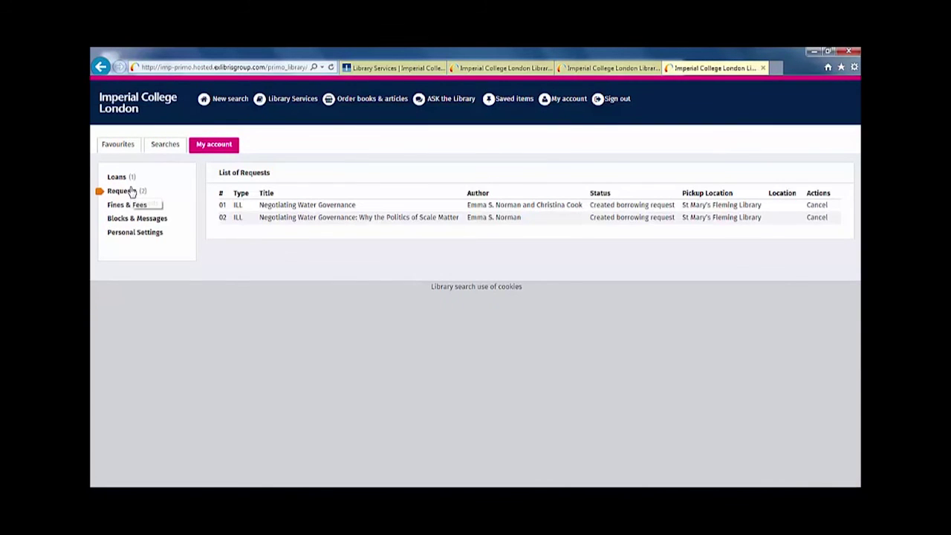